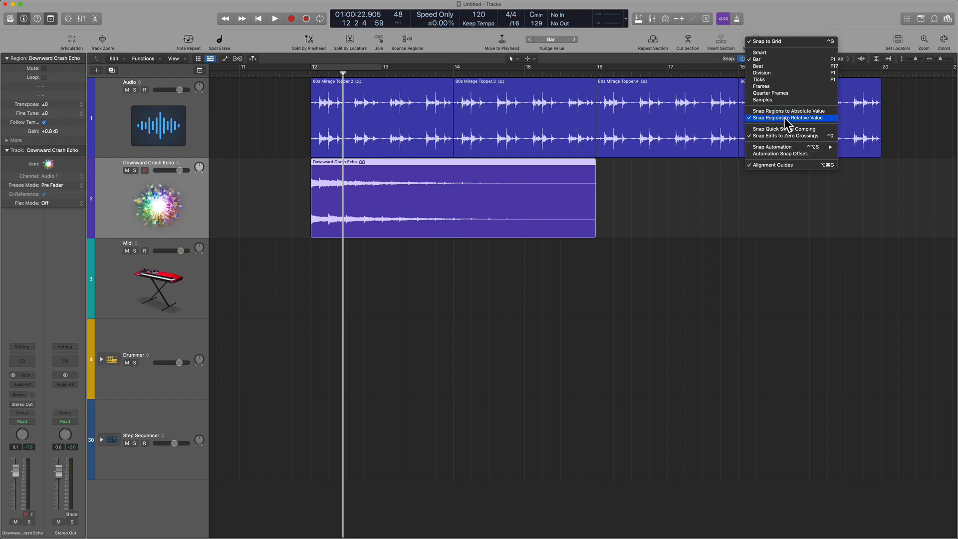
Step: Set the snap value to Ticks and move the Downward Crash Echo region to about 80 ticks after bar 12
{"action": "left_click", "coordinate": [608, 230]}
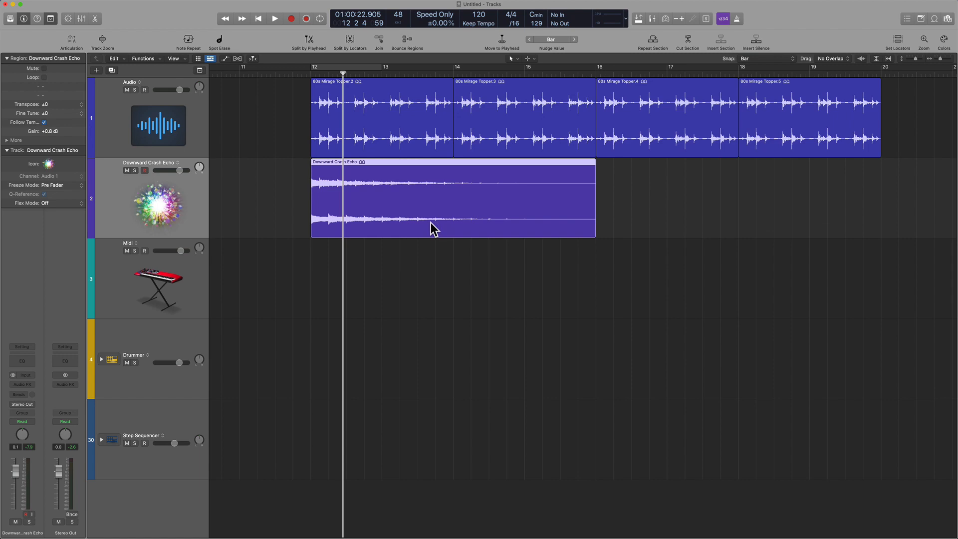
{"action": "scroll", "coordinate": [395, 217], "scroll_direction": "up", "scroll_amount": 8}
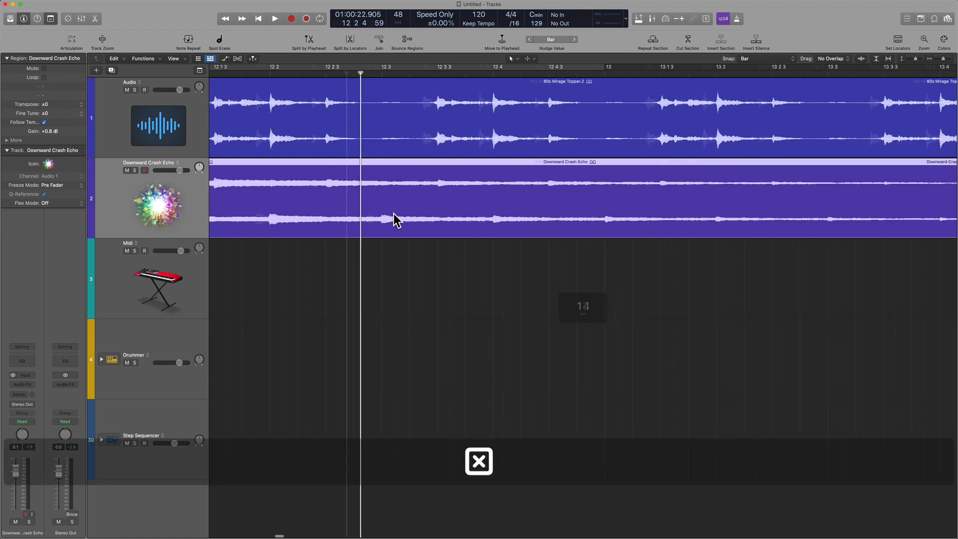
{"action": "scroll", "coordinate": [396, 217], "scroll_direction": "left", "scroll_amount": 8}
{"action": "scroll", "coordinate": [483, 338], "scroll_direction": "down", "scroll_amount": 8}
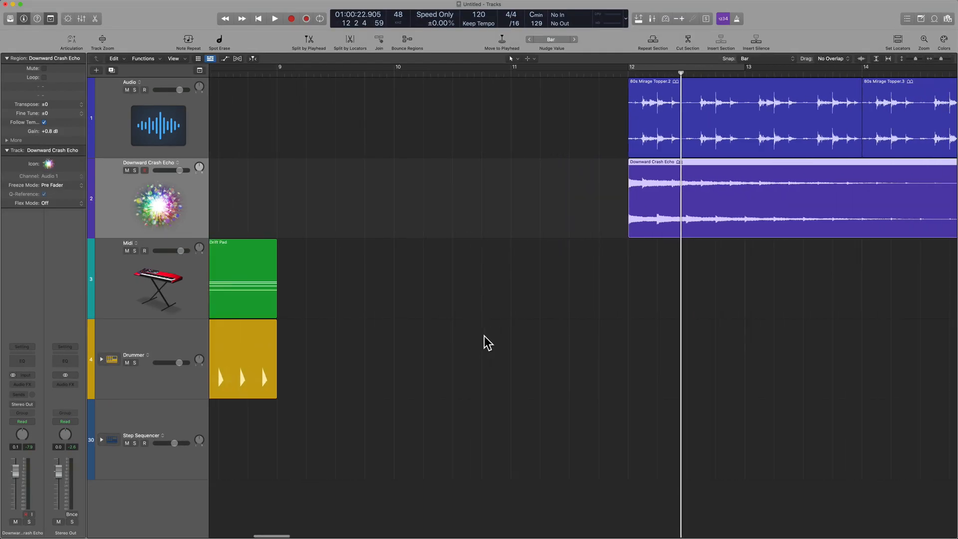
{"action": "scroll", "coordinate": [484, 338], "scroll_direction": "up", "scroll_amount": 8}
{"action": "scroll", "coordinate": [484, 338], "scroll_direction": "right", "scroll_amount": 5}
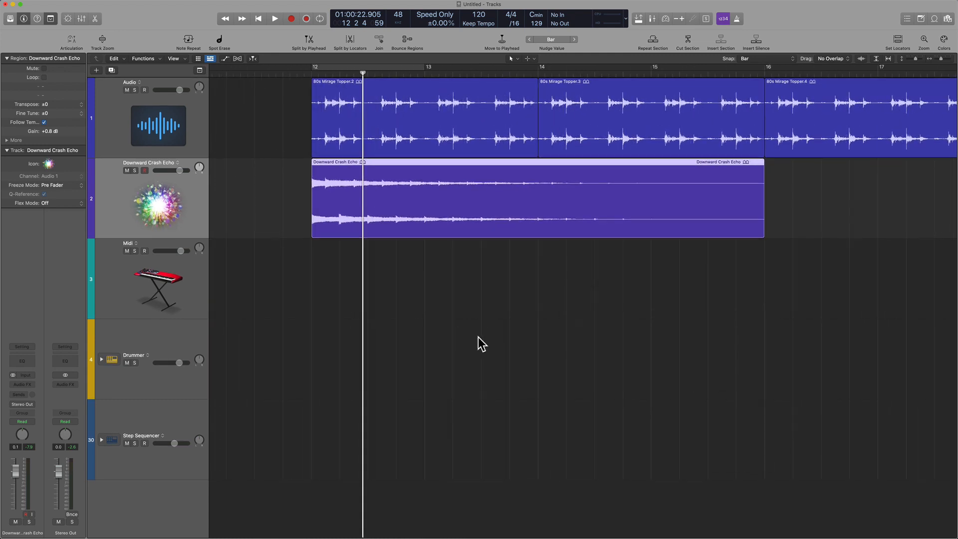
{"action": "scroll", "coordinate": [393, 274], "scroll_direction": "up", "scroll_amount": 4}
{"action": "scroll", "coordinate": [399, 249], "scroll_direction": "left", "scroll_amount": 4}
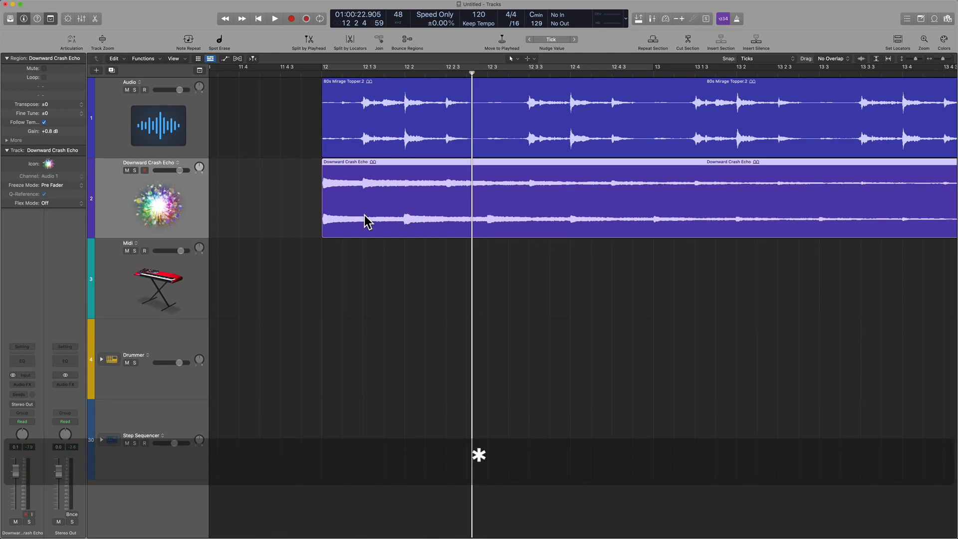
{"action": "scroll", "coordinate": [367, 222], "scroll_direction": "up", "scroll_amount": 4}
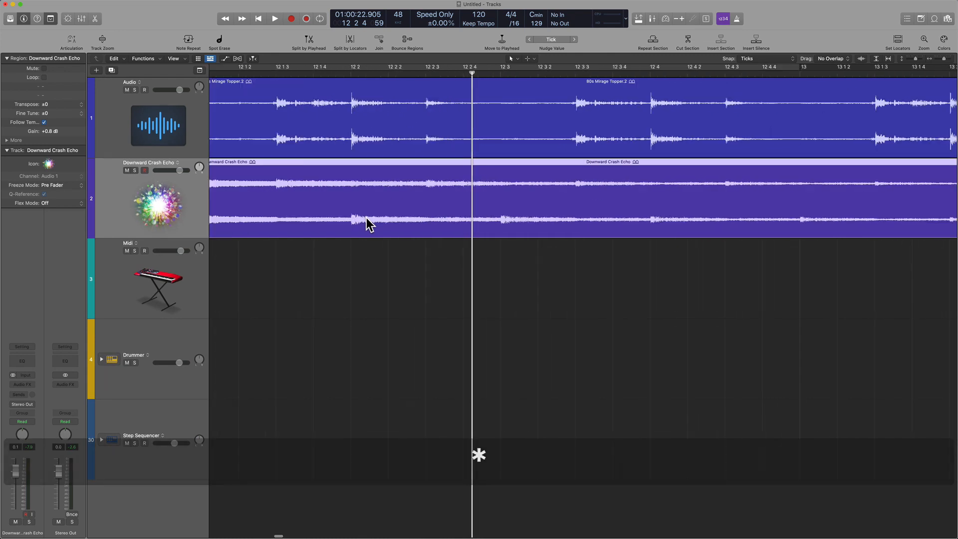
{"action": "scroll", "coordinate": [496, 226], "scroll_direction": "left", "scroll_amount": 4}
{"action": "left_click_drag", "start_coordinate": [499, 218], "coordinate": [512, 221]}
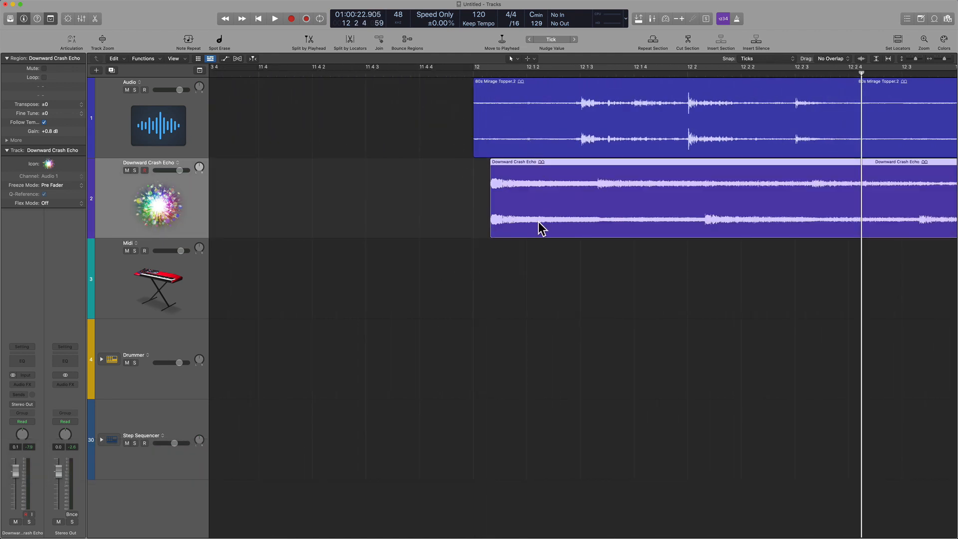
Step: Mark the gap between bar 12 and the start of the Downward Crash Echo region with a temporary marquee selection
{"action": "left_click_drag", "start_coordinate": [475, 188], "coordinate": [491, 196]}
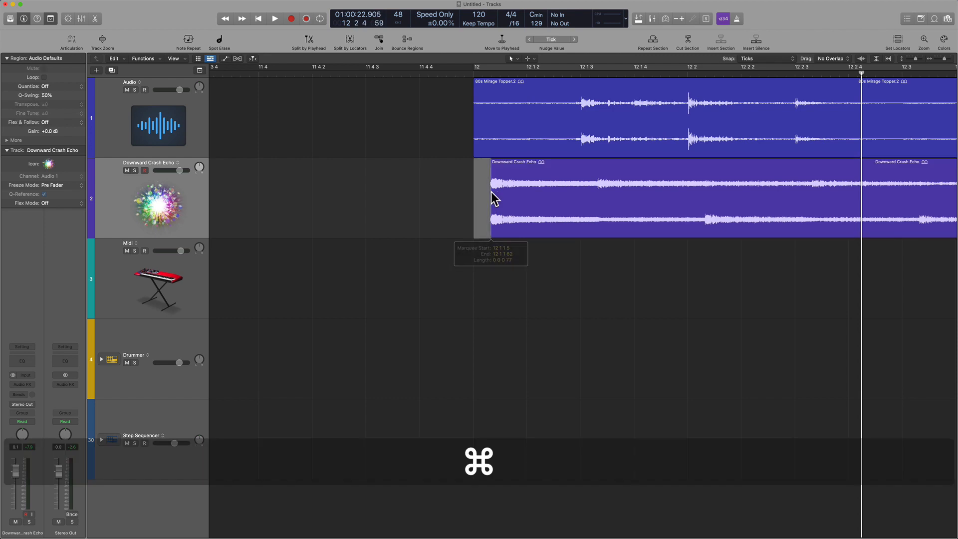
{"action": "left_click", "coordinate": [511, 291]}
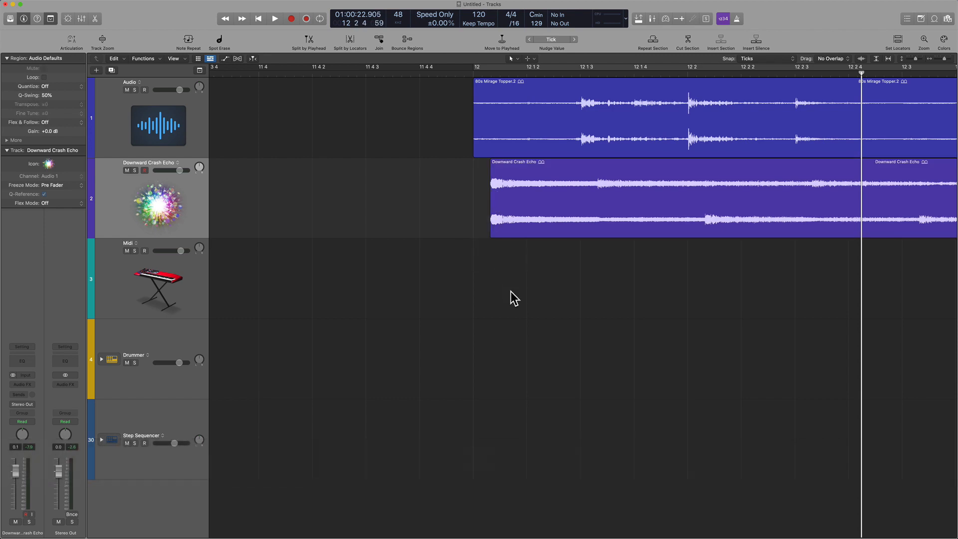
Step: Set the snap value to Bar and move the Downward Crash Echo region two bars later, near bar 14
{"action": "scroll", "coordinate": [511, 291], "scroll_direction": "down", "scroll_amount": 5}
{"action": "scroll", "coordinate": [511, 291], "scroll_direction": "right", "scroll_amount": 5}
{"action": "scroll", "coordinate": [511, 291], "scroll_direction": "right", "scroll_amount": 5}
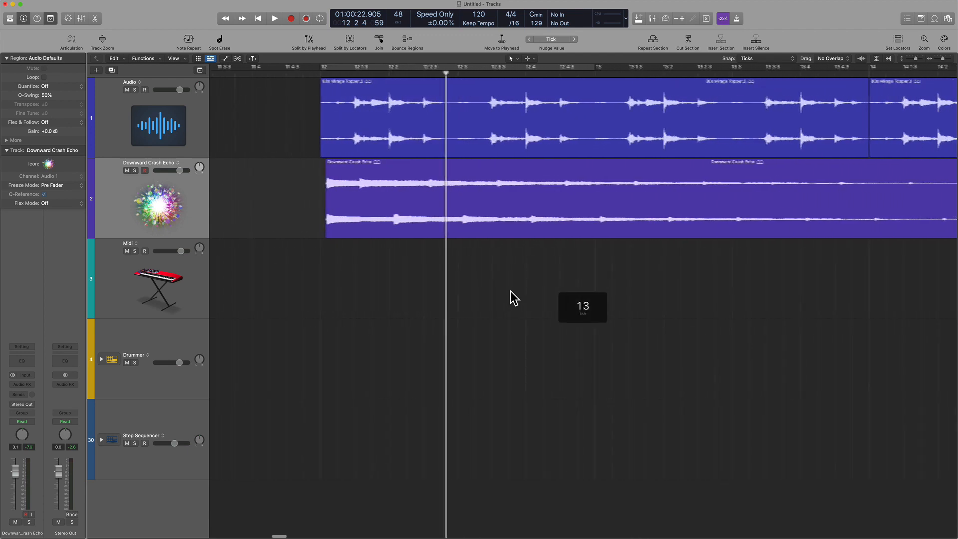
{"action": "scroll", "coordinate": [511, 292], "scroll_direction": "down", "scroll_amount": 5}
{"action": "scroll", "coordinate": [511, 293], "scroll_direction": "down", "scroll_amount": 5}
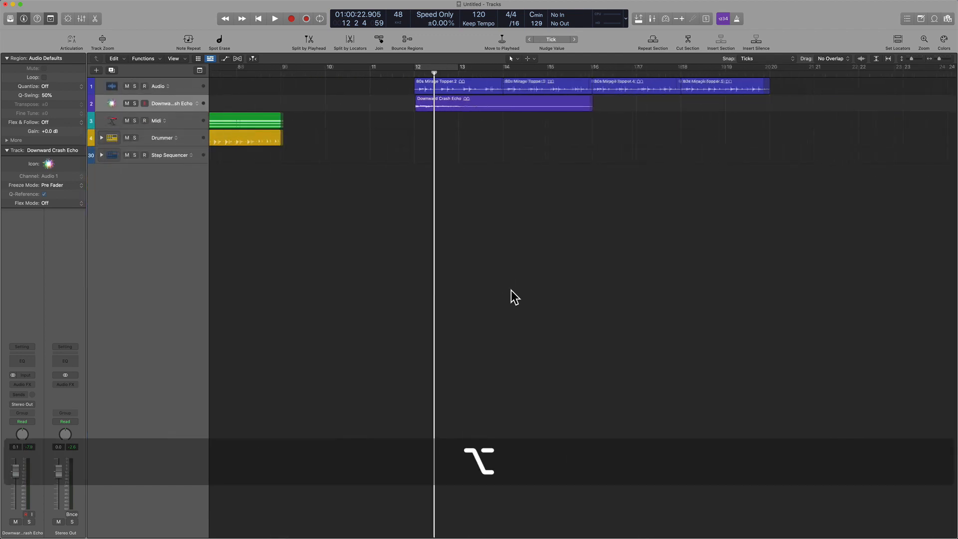
{"action": "scroll", "coordinate": [512, 293], "scroll_direction": "up", "scroll_amount": 5}
{"action": "left_click", "coordinate": [759, 59]}
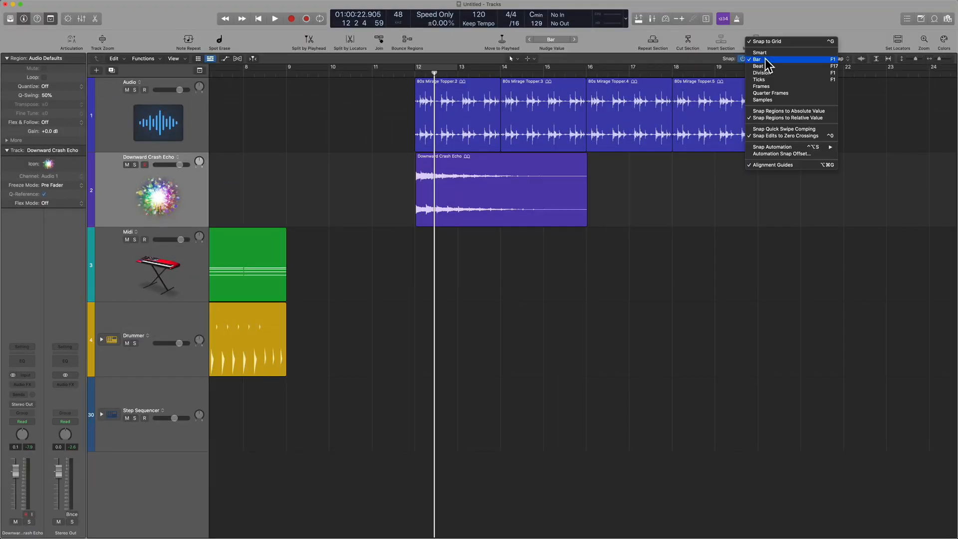
{"action": "left_click", "coordinate": [471, 205]}
{"action": "left_click", "coordinate": [472, 207]}
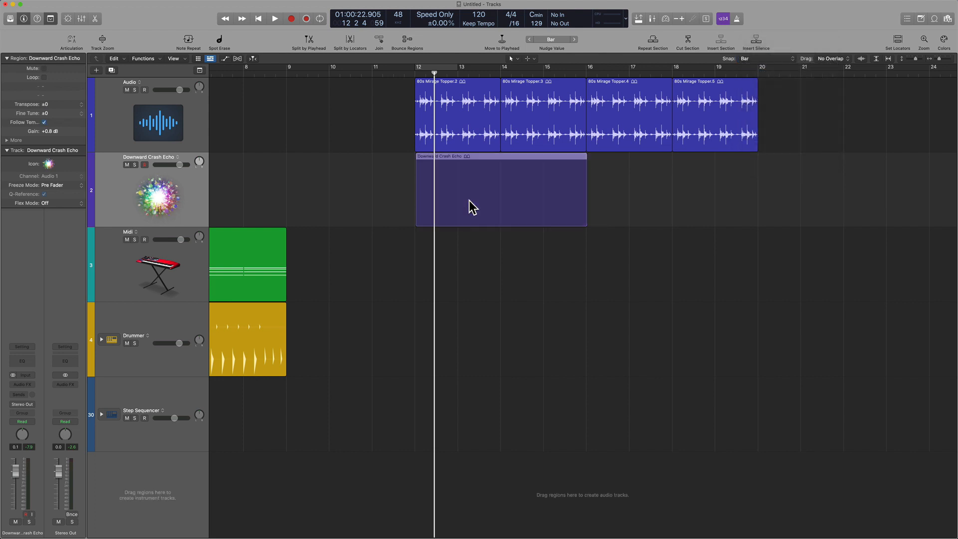
{"action": "left_click_drag", "start_coordinate": [471, 202], "coordinate": [546, 203]}
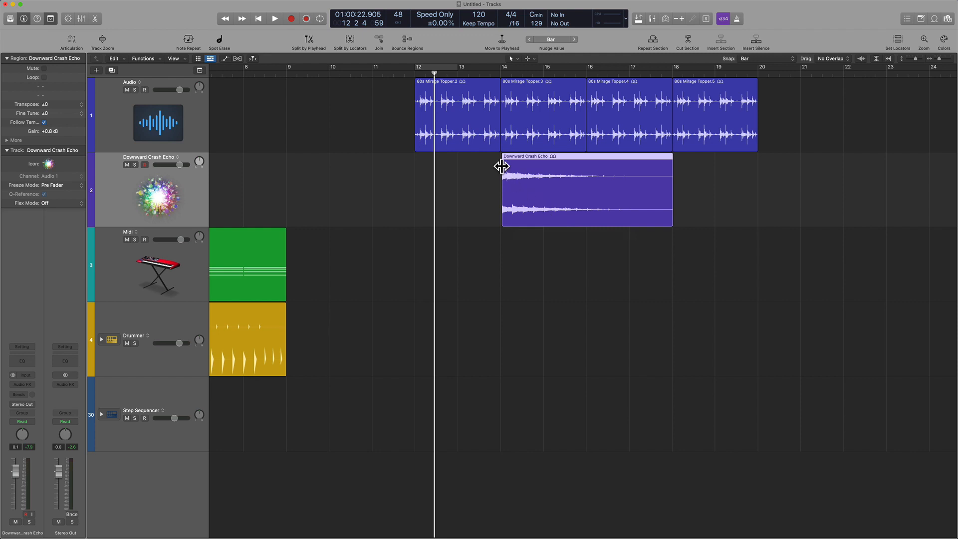
Step: Examine the gap between bar 14 and the start of the Downward Crash Echo region using a temporary marquee selection
{"action": "key", "text": "ctrl+alt"}
{"action": "left_click_drag", "start_coordinate": [482, 140], "coordinate": [522, 256]}
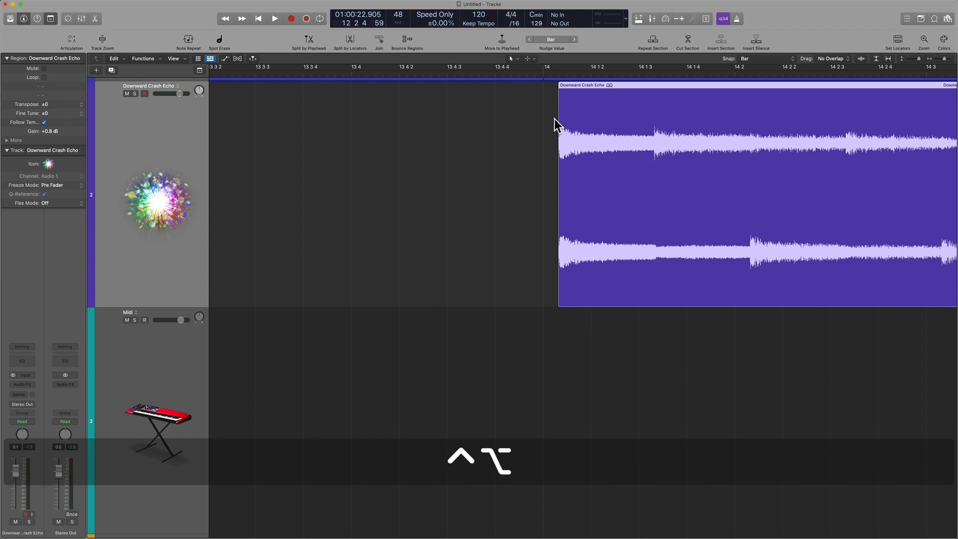
{"action": "key", "text": "super"}
{"action": "mouse_move", "coordinate": [543, 112]}
{"action": "left_mouse_down"}
{"action": "mouse_move", "coordinate": [574, 118]}
{"action": "mouse_move", "coordinate": [559, 118]}
{"action": "left_mouse_up"}
{"action": "key", "text": "shift"}
{"action": "left_click", "coordinate": [496, 266]}
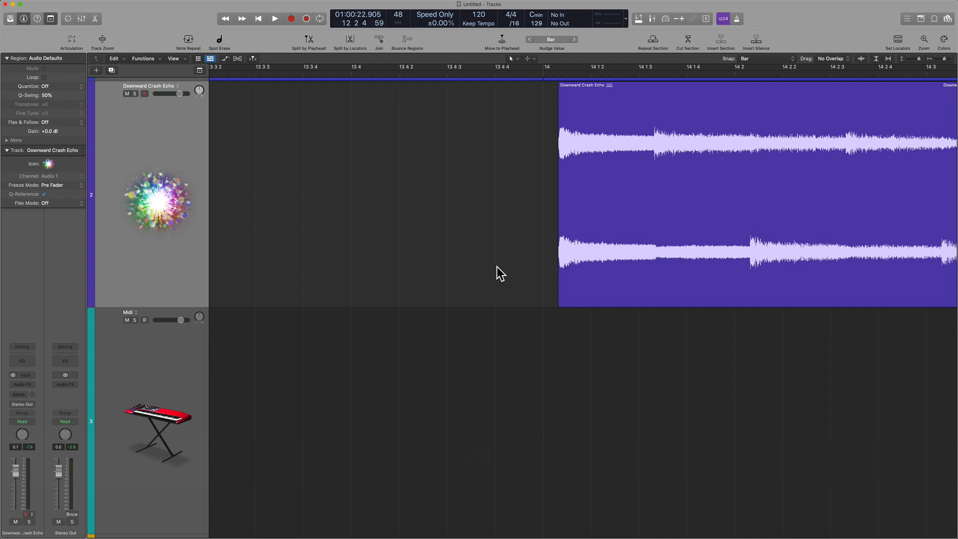
{"action": "left_click", "coordinate": [497, 266], "text": "ctrl+alt"}
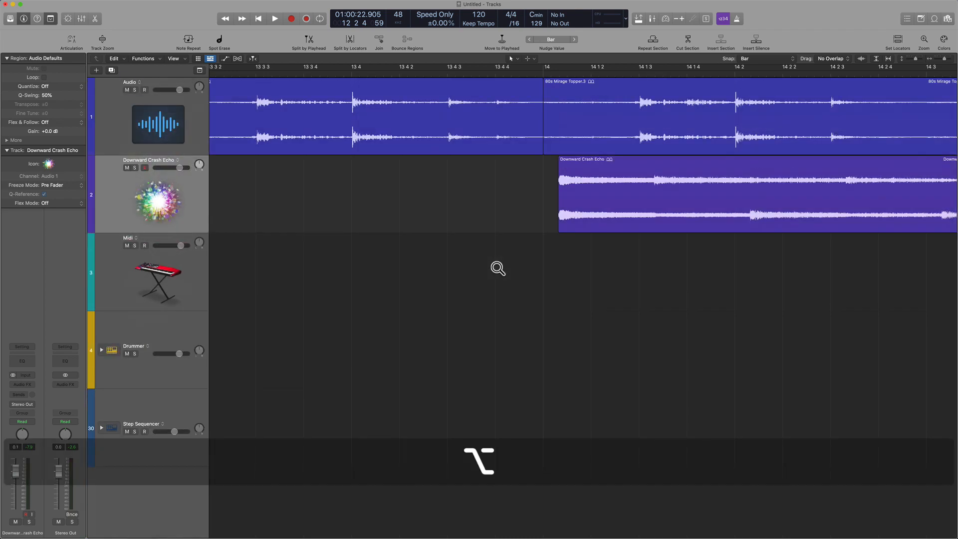
{"action": "scroll", "coordinate": [497, 266], "scroll_direction": "left", "scroll_amount": 10}
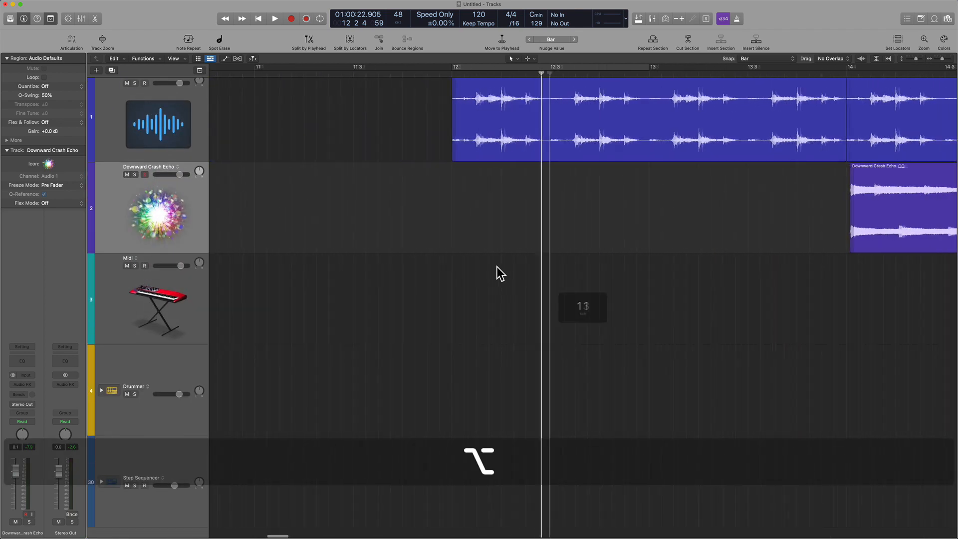
Step: Undo the last move of the Downward Crash Echo region and check its start against bar 12
{"action": "key", "text": "super+z"}
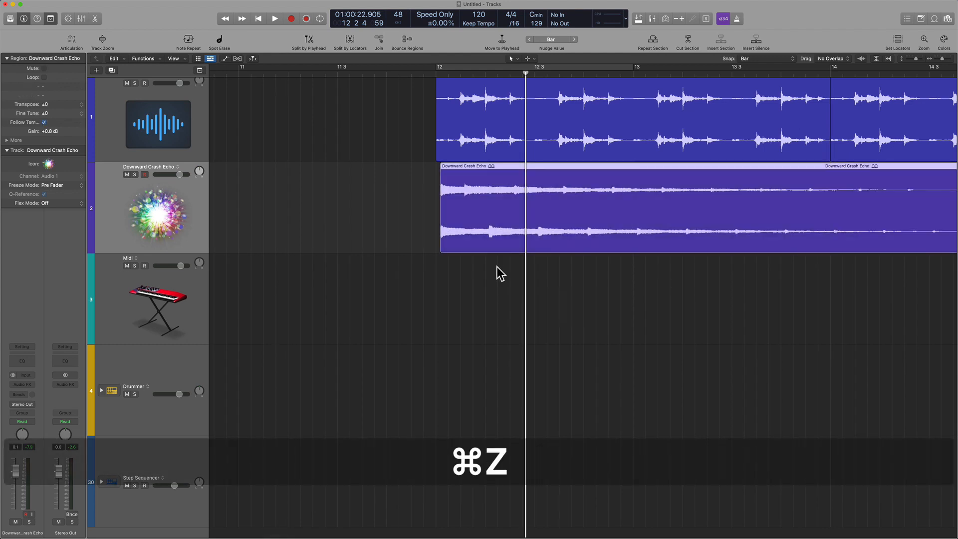
{"action": "left_click_drag", "start_coordinate": [384, 150], "coordinate": [511, 277]}
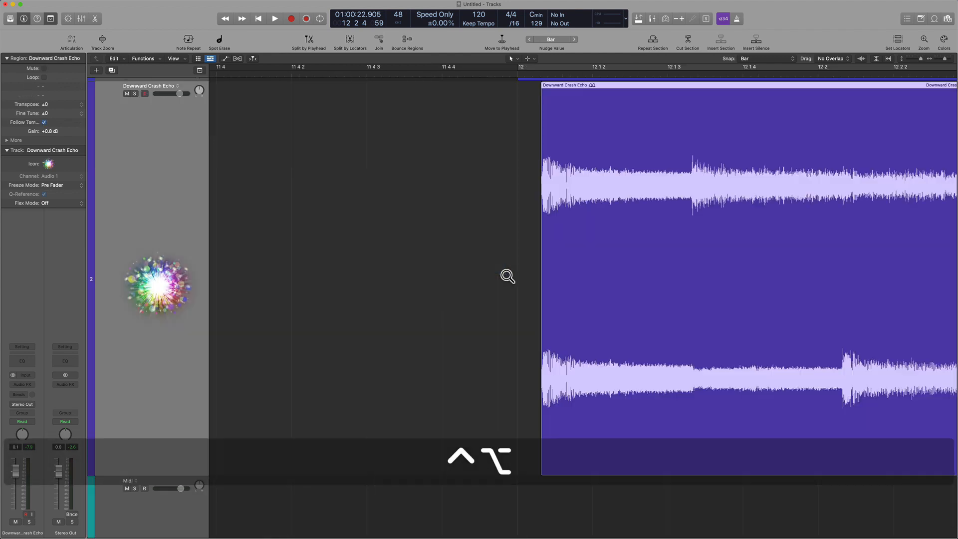
{"action": "left_click", "coordinate": [537, 180]}
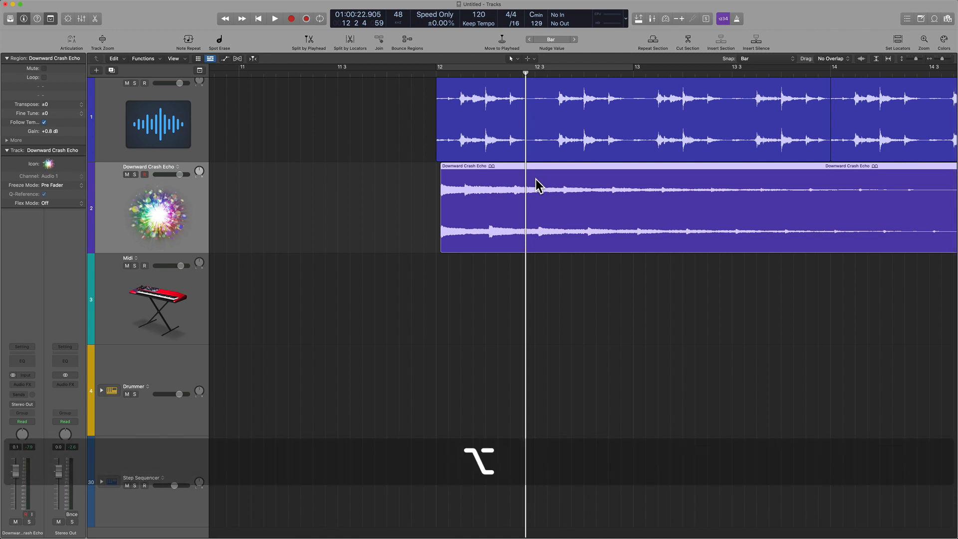
Step: Search the key commands for "snap regions" and close the Key Commands window
{"action": "key", "text": "alt+k"}
{"action": "left_click", "coordinate": [866, 85]}
{"action": "type", "text": "snap regions"}
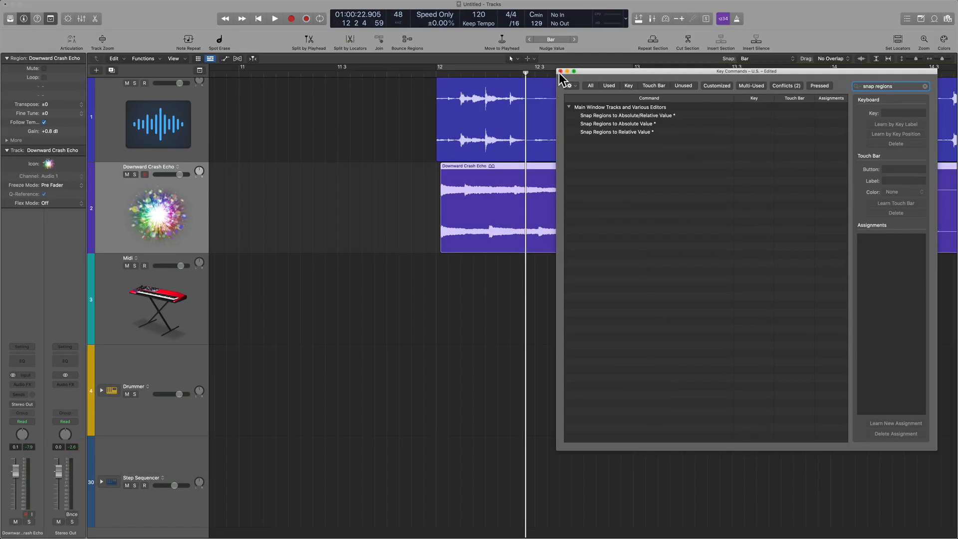
{"action": "left_click", "coordinate": [561, 71]}
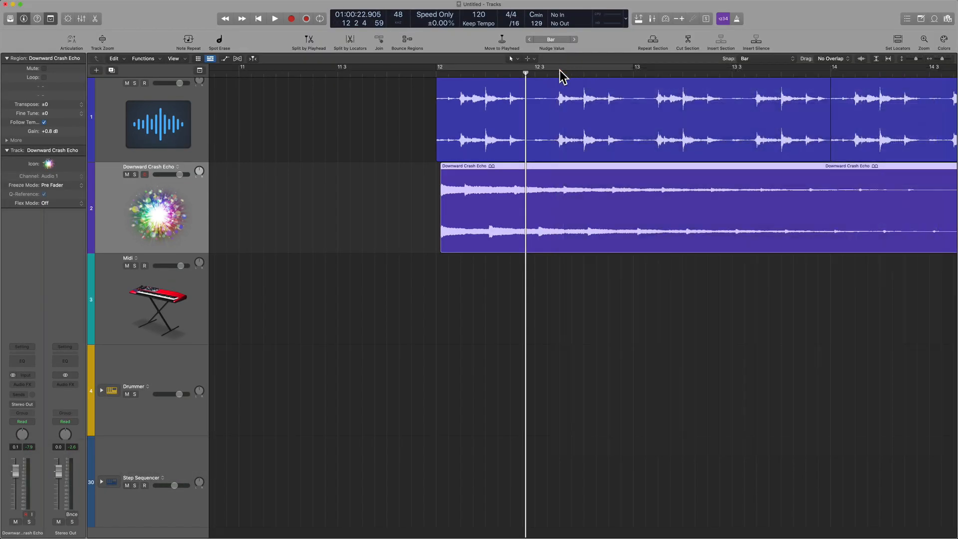
Step: Enable Snap Regions to Absolute Value and move the Downward Crash Echo region to bar 14
{"action": "left_click", "coordinate": [768, 60]}
{"action": "left_click", "coordinate": [780, 111]}
{"action": "left_click", "coordinate": [687, 337]}
{"action": "key", "text": "z"}
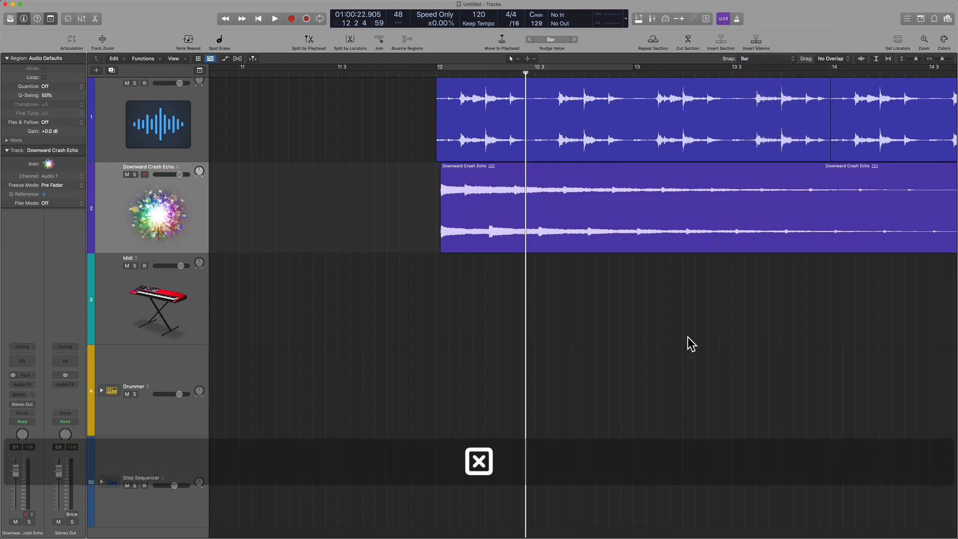
{"action": "left_click_drag", "start_coordinate": [604, 230], "coordinate": [687, 235]}
Step: Examine the start of the Downward Crash Echo region up close against the bar 14 line
{"action": "left_click_drag", "start_coordinate": [557, 126], "coordinate": [657, 390]}
{"action": "left_click_drag", "start_coordinate": [532, 184], "coordinate": [647, 376]}
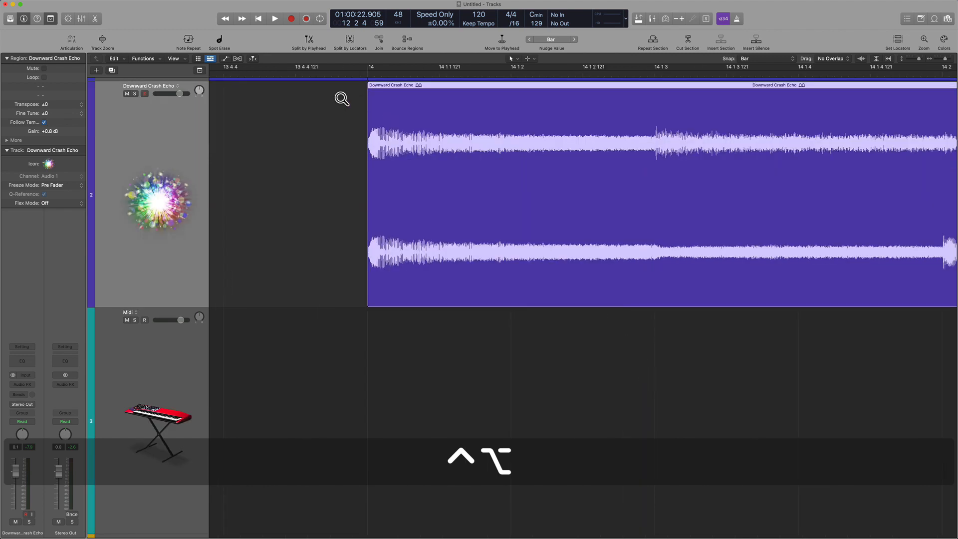
{"action": "left_click_drag", "start_coordinate": [321, 86], "coordinate": [442, 335]}
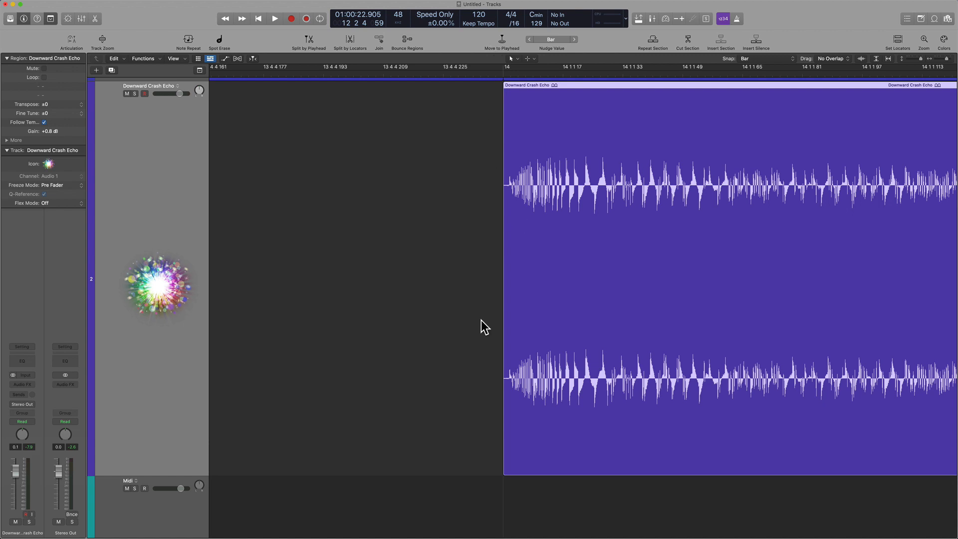
{"action": "left_click", "coordinate": [475, 335], "text": "ctrl+alt"}
{"action": "left_click", "coordinate": [474, 336], "text": "ctrl+alt"}
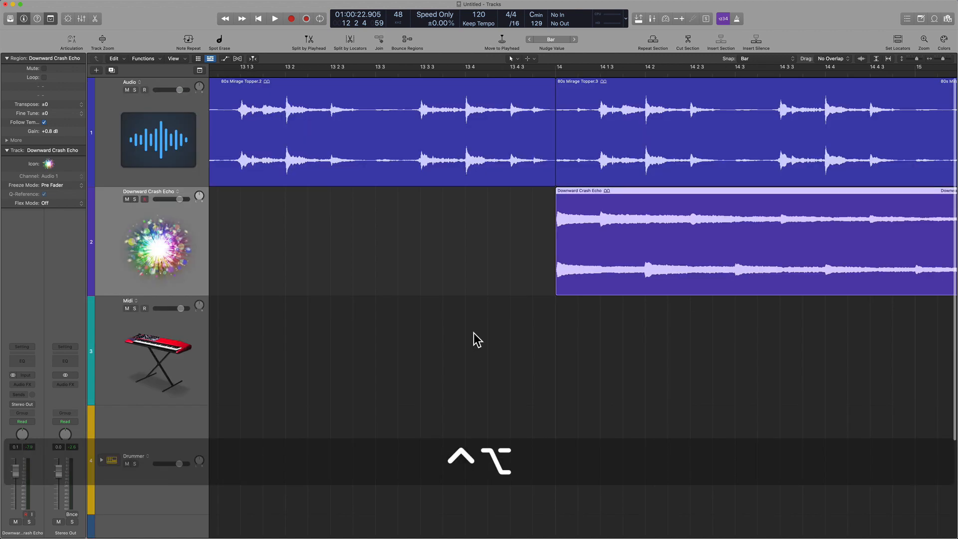
{"action": "left_click", "coordinate": [474, 334], "text": "ctrl+alt"}
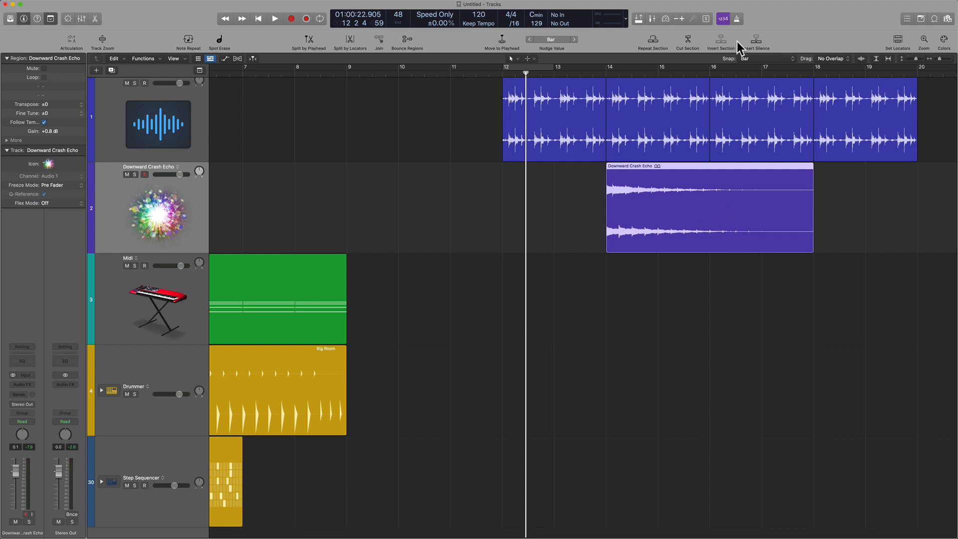
Step: Enable Snap Regions to Relative Value and move the Downward Crash Echo region back to bar 12
{"action": "left_click", "coordinate": [782, 59]}
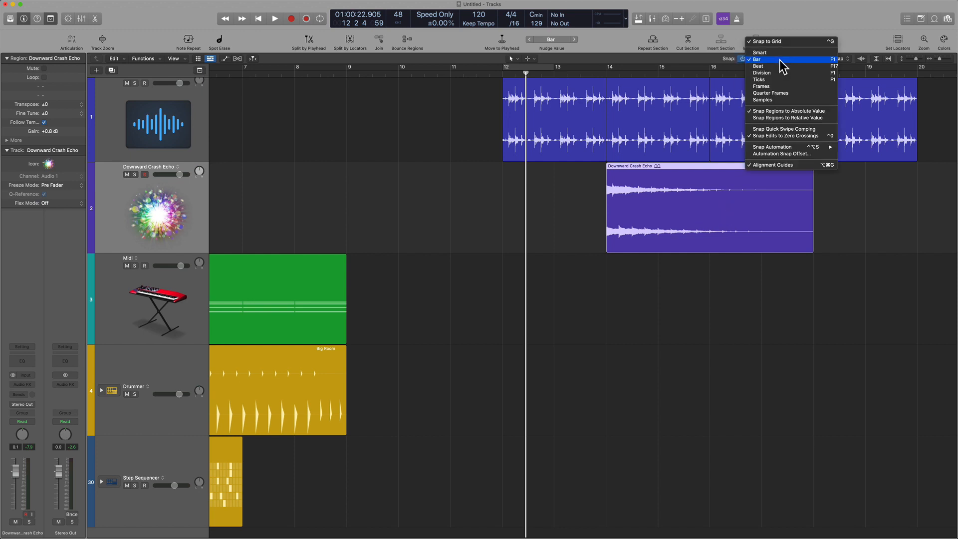
{"action": "left_click", "coordinate": [786, 118]}
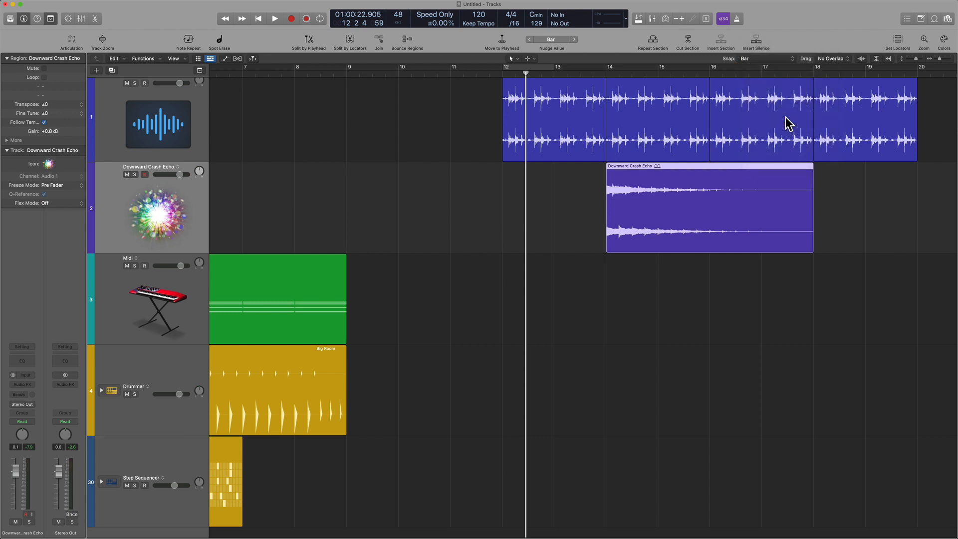
{"action": "left_click_drag", "start_coordinate": [706, 238], "coordinate": [591, 239]}
Step: Delete the 80s Mirage Topper.3 region between bars 14 and 16 on the Audio track
{"action": "left_click", "coordinate": [655, 150]}
{"action": "key", "text": "BackSpace"}
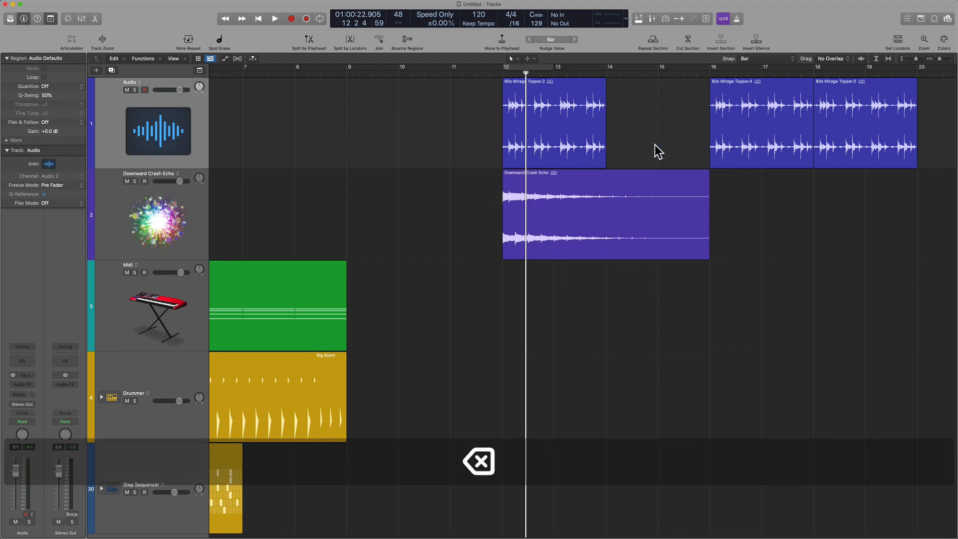
Step: Set the snap value to Beat and delete the first beat of the 80s Mirage Topper.2 region at bar 12
{"action": "left_click_drag", "start_coordinate": [473, 83], "coordinate": [632, 275], "text": "ctrl+alt"}
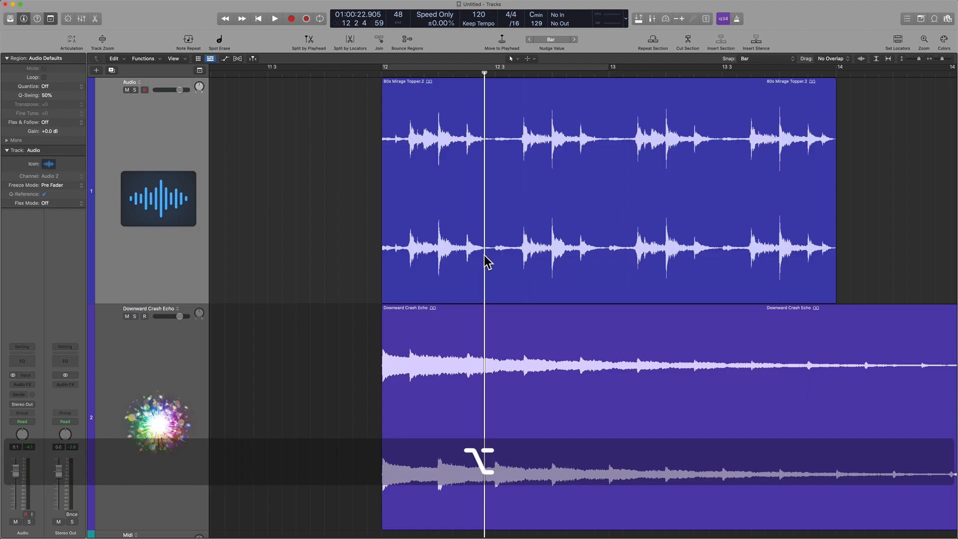
{"action": "scroll", "coordinate": [484, 256], "scroll_direction": "left", "scroll_amount": 2}
{"action": "scroll", "coordinate": [487, 261], "scroll_direction": "left", "scroll_amount": 3}
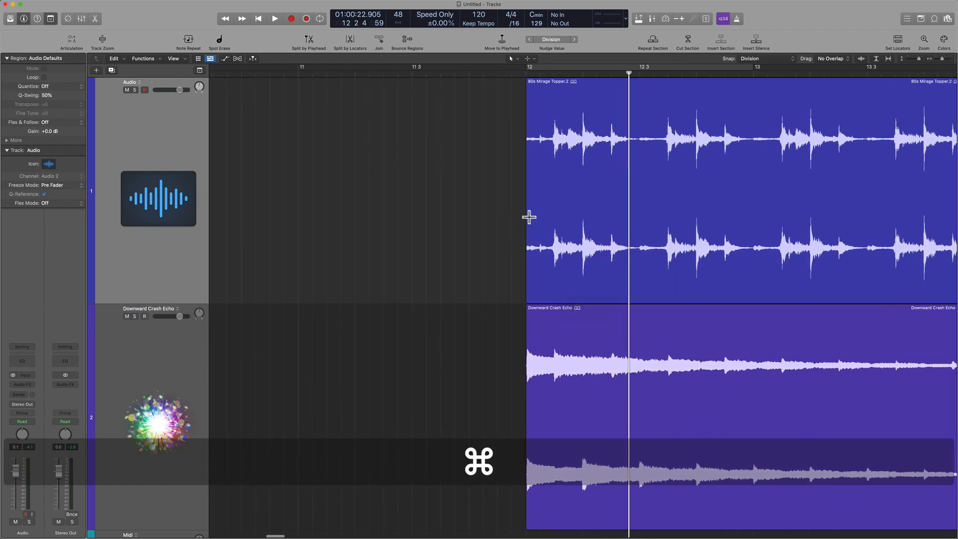
{"action": "key", "text": "="}
{"action": "left_click_drag", "start_coordinate": [524, 211], "coordinate": [577, 213], "text": "super"}
{"action": "key", "text": "BackSpace"}
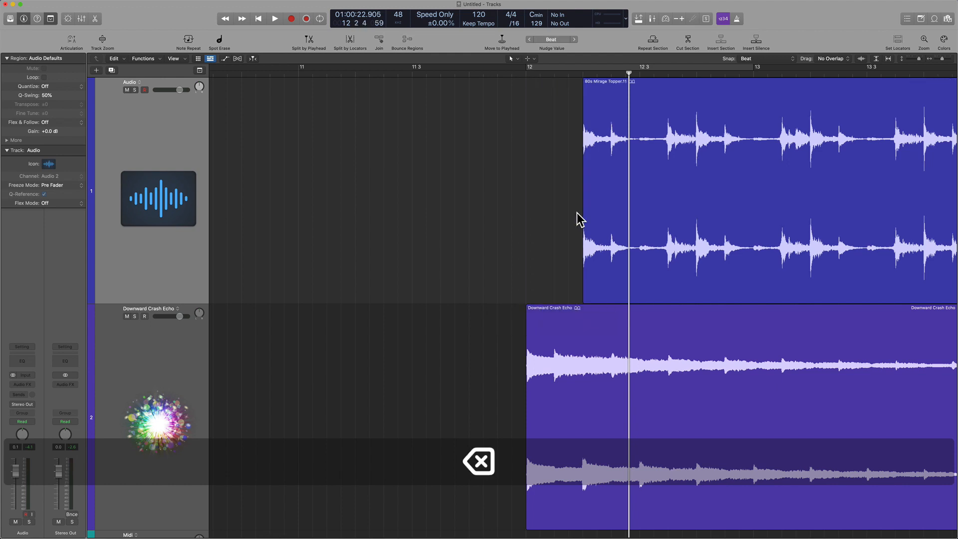
{"action": "scroll", "coordinate": [586, 228], "scroll_direction": "right", "scroll_amount": 4}
{"action": "scroll", "coordinate": [593, 223], "scroll_direction": "down", "scroll_amount": 4, "text": "alt"}
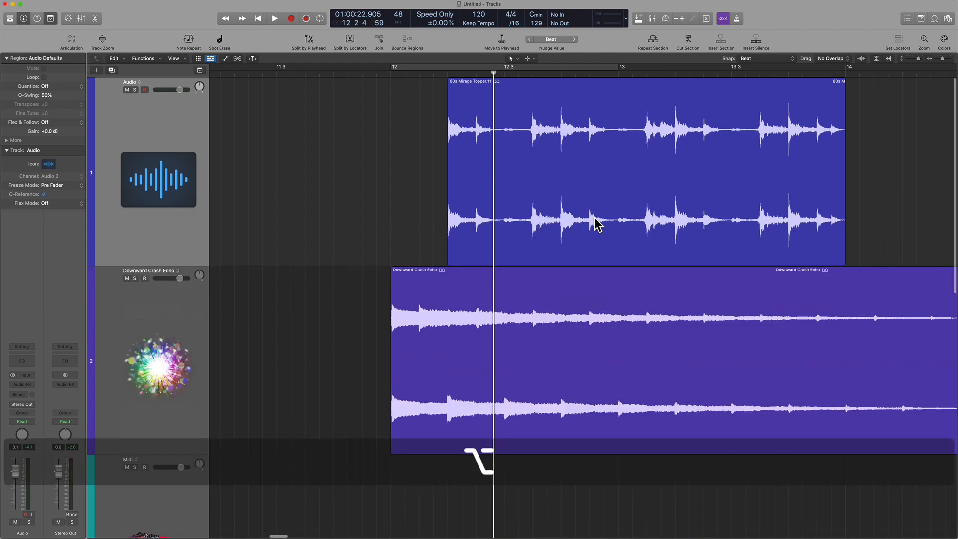
Step: Set the Tracks area's snap value to Bar and select the 80s Mirage Topper.11 region on the Audio track
{"action": "scroll", "coordinate": [623, 200], "scroll_direction": "down", "scroll_amount": 3, "text": "alt"}
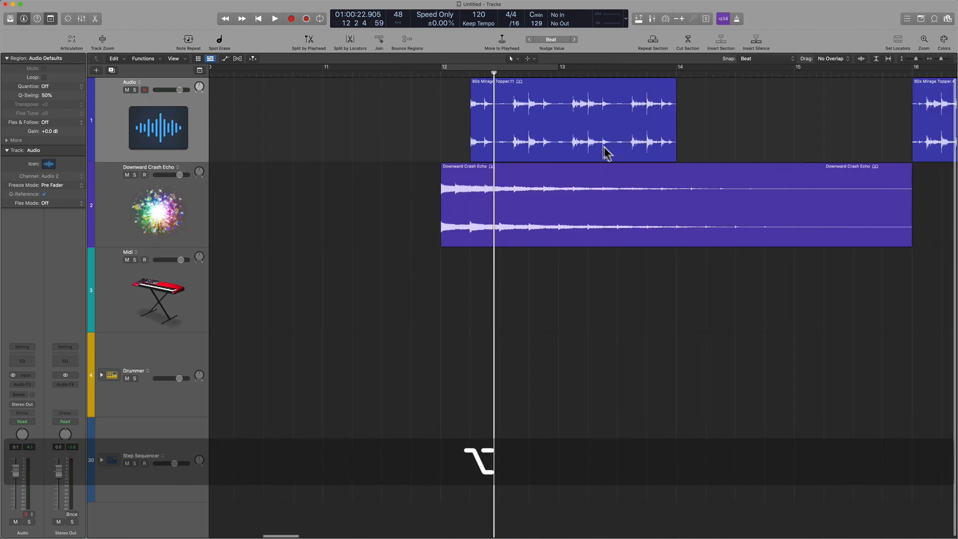
{"action": "double_click", "coordinate": [604, 143]}
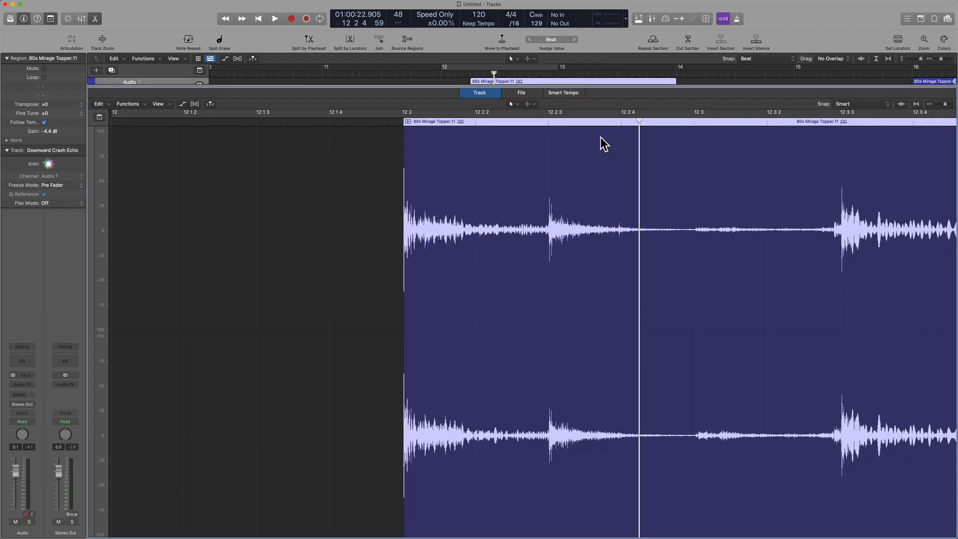
{"action": "key", "text": "e"}
{"action": "key", "text": "Escape"}
{"action": "left_click", "coordinate": [759, 60]}
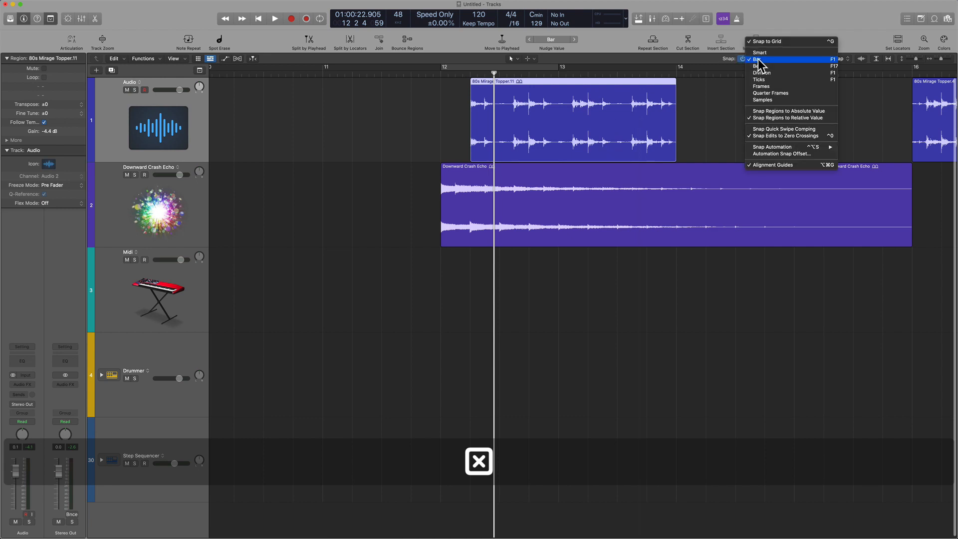
{"action": "left_click", "coordinate": [655, 128]}
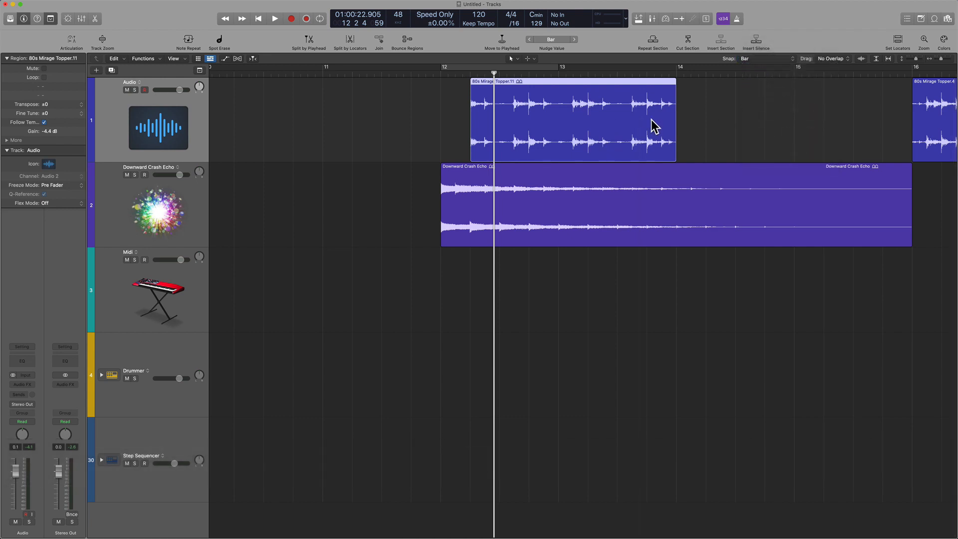
Step: Try moving the 80s Mirage Topper.11 region forward by two bars to beat 2 of bar 14, and undo the move
{"action": "left_click_drag", "start_coordinate": [599, 133], "coordinate": [820, 133]}
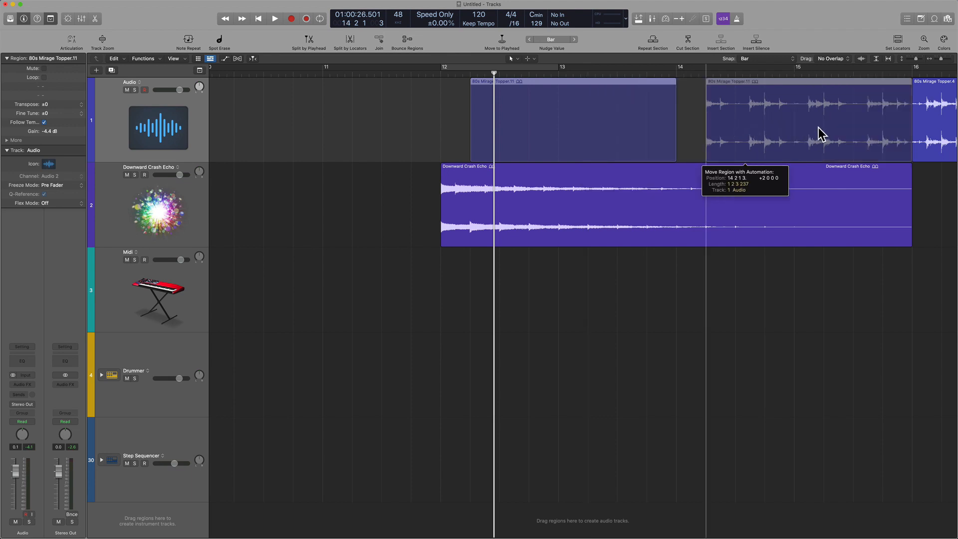
{"action": "left_click_drag", "start_coordinate": [819, 128], "coordinate": [820, 129]}
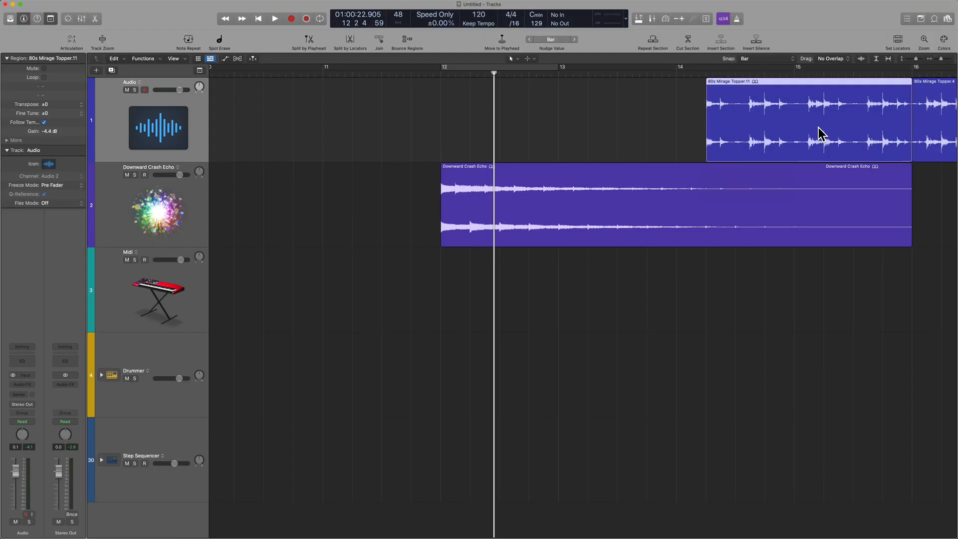
{"action": "key", "text": "super+z"}
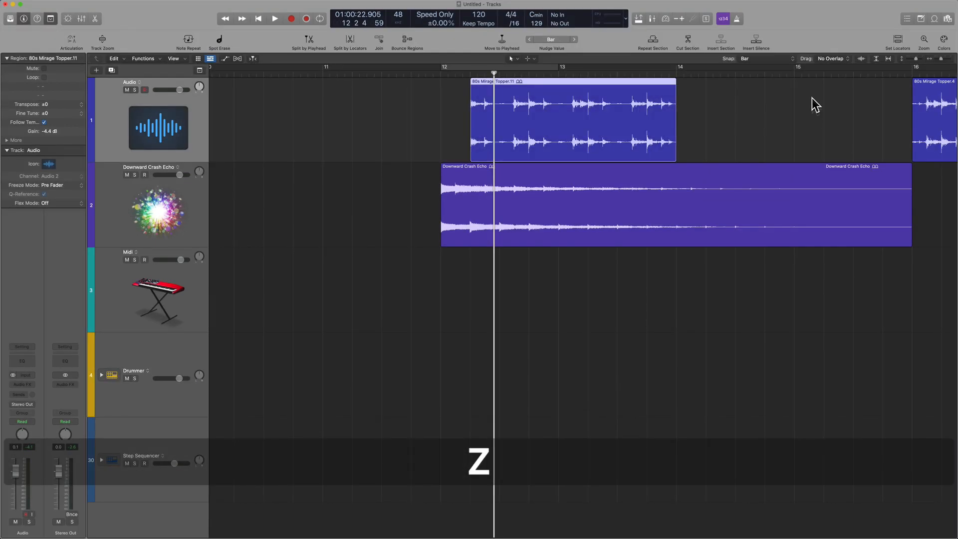
Step: Enable Snap Regions to Absolute Value, try moving the 80s Mirage Topper.11 region to the start of bar 14, and undo the move
{"action": "left_click", "coordinate": [780, 60]}
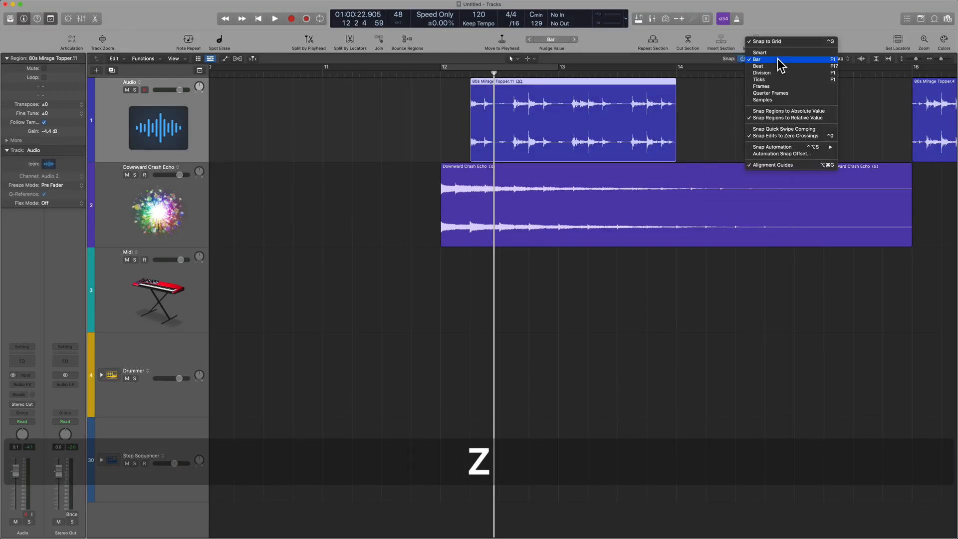
{"action": "left_click", "coordinate": [810, 111]}
{"action": "left_click_drag", "start_coordinate": [549, 127], "coordinate": [715, 128]}
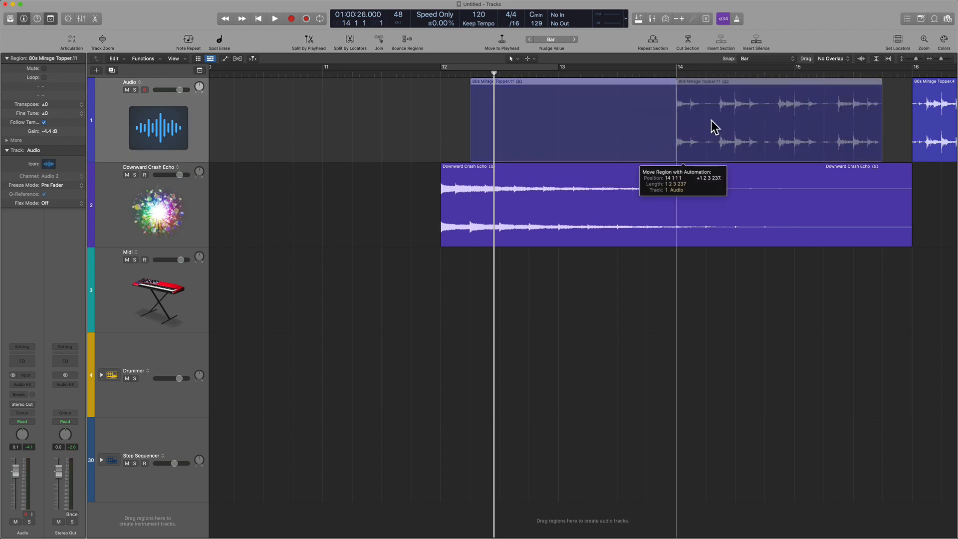
{"action": "mouse_move", "coordinate": [714, 127]}
{"action": "left_mouse_down"}
{"action": "mouse_move", "coordinate": [631, 133]}
{"action": "mouse_move", "coordinate": [722, 131]}
{"action": "mouse_move", "coordinate": [720, 124]}
{"action": "left_mouse_up"}
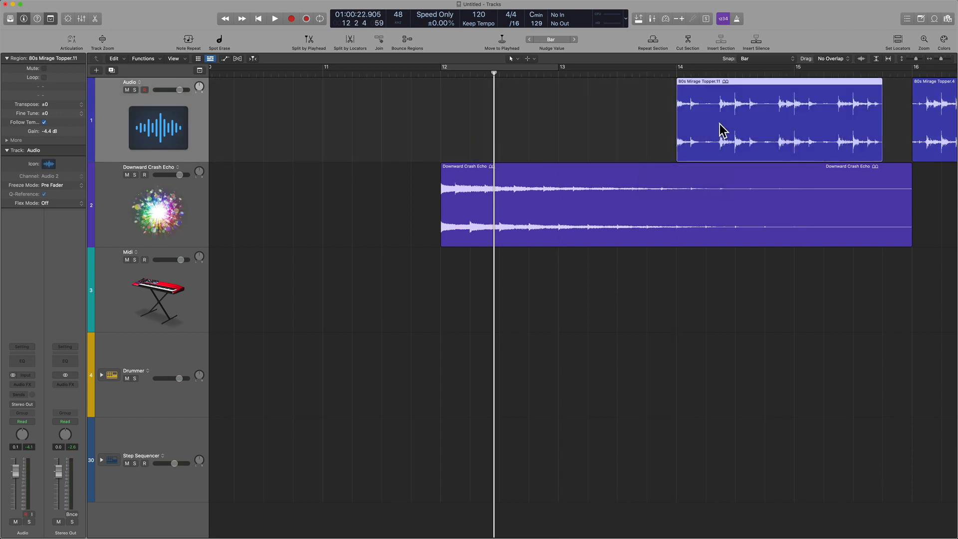
{"action": "key", "text": "super+z"}
Step: Switch region snapping back to Snap Regions to Relative Value and review the available snap options
{"action": "left_click", "coordinate": [777, 59]}
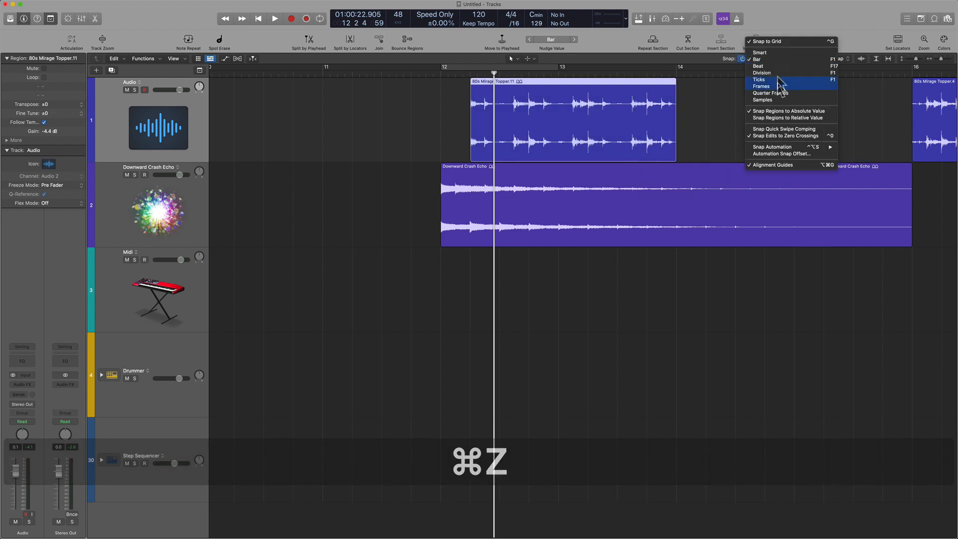
{"action": "left_click", "coordinate": [781, 118]}
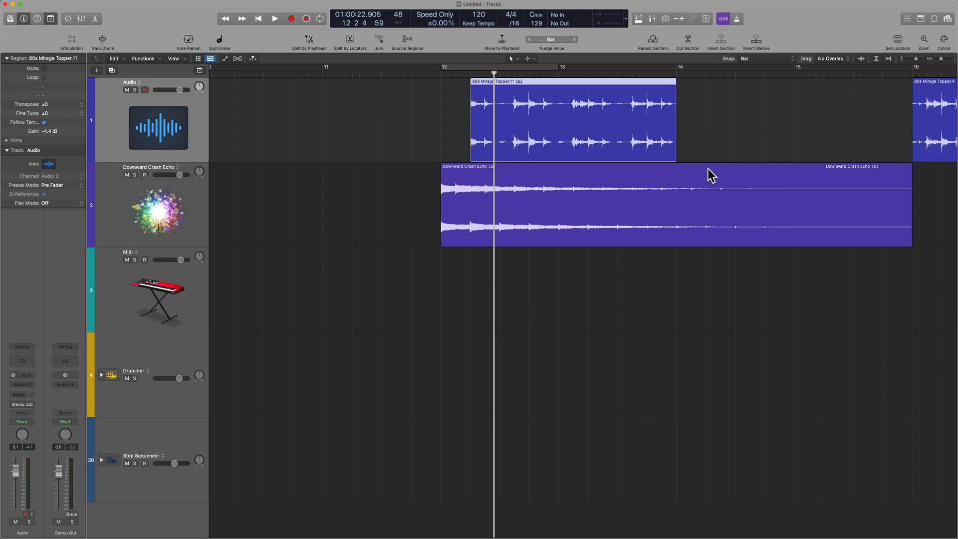
{"action": "left_click", "coordinate": [777, 60]}
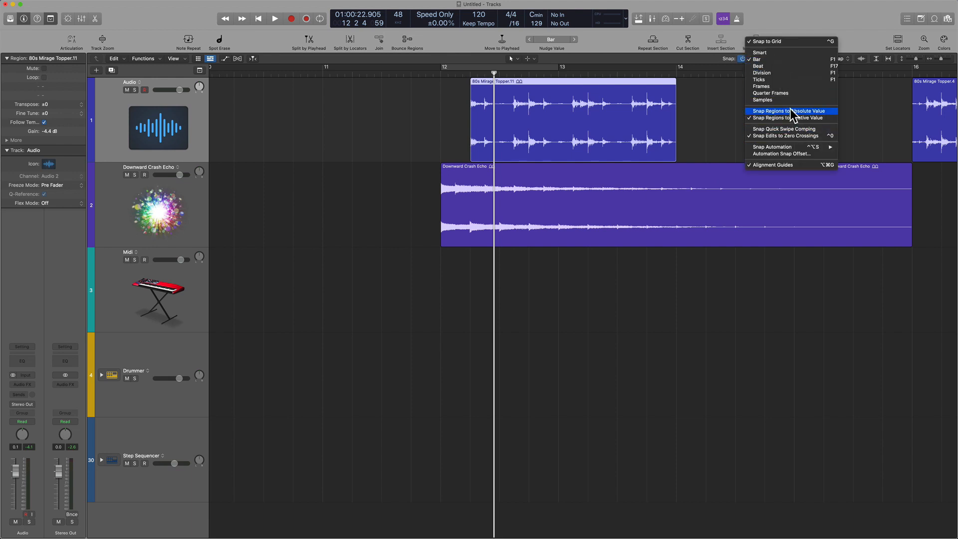
{"action": "left_click", "coordinate": [690, 112]}
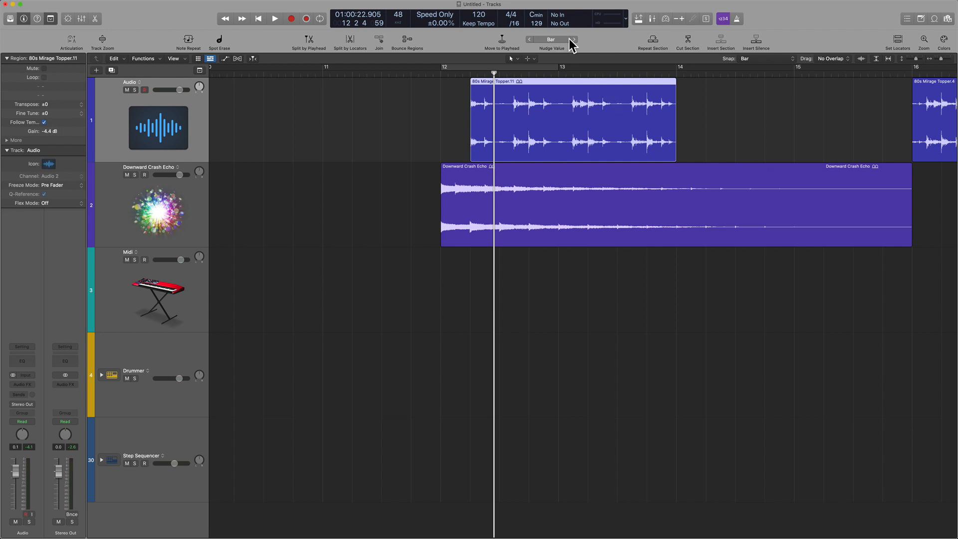
{"action": "left_click", "coordinate": [787, 60]}
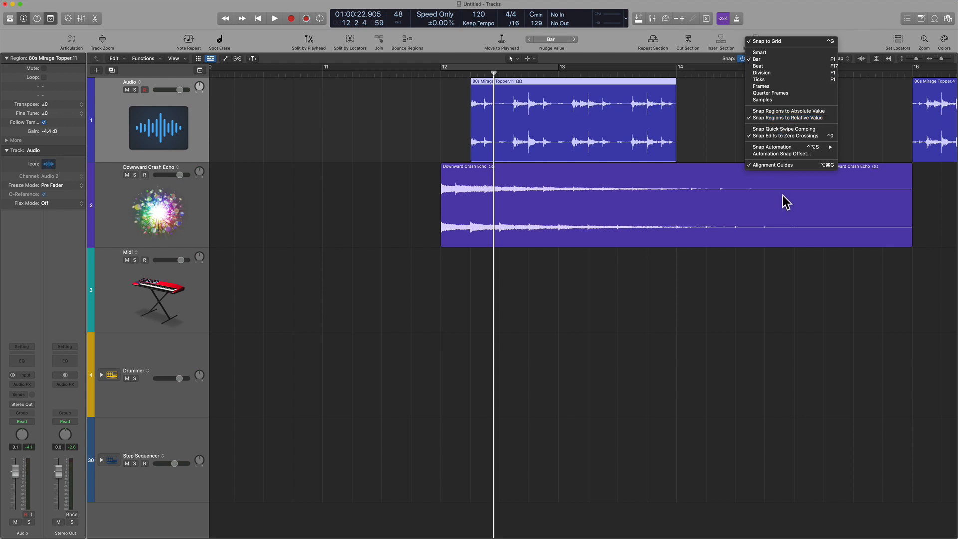
{"action": "left_click", "coordinate": [787, 211]}
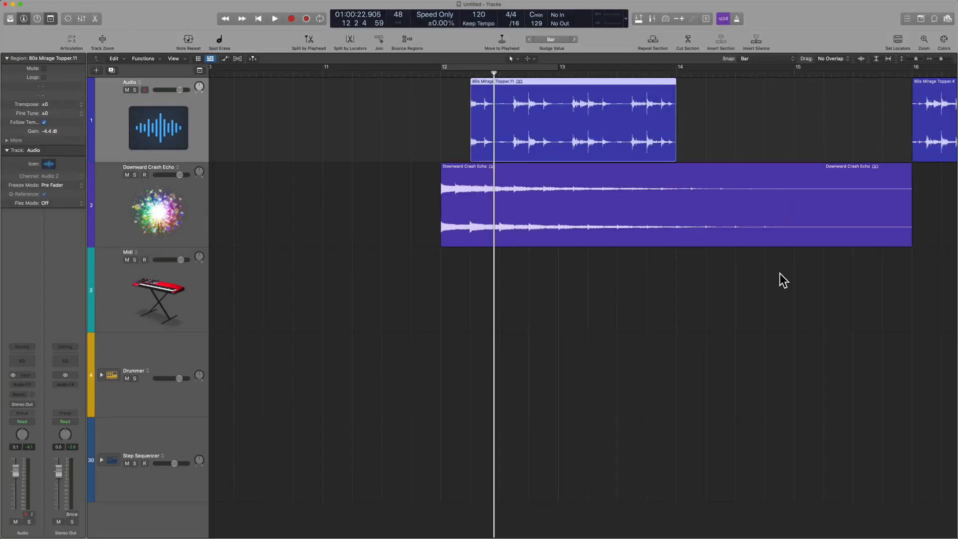
{"action": "key", "text": "super+Left"}
{"action": "key", "text": "super+Left"}
{"action": "key", "text": "super+Left"}
{"action": "key", "text": "super+Left"}
{"action": "key", "text": "super+Right"}
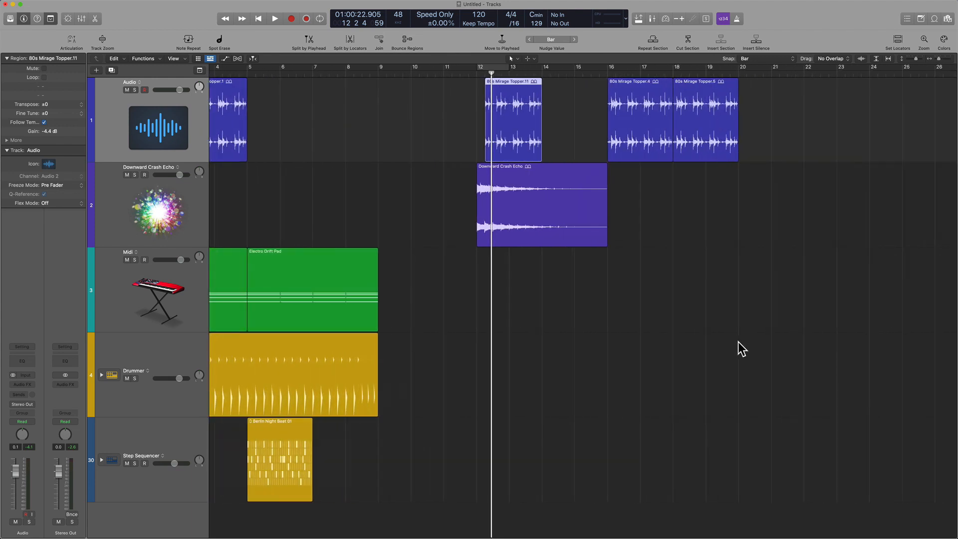